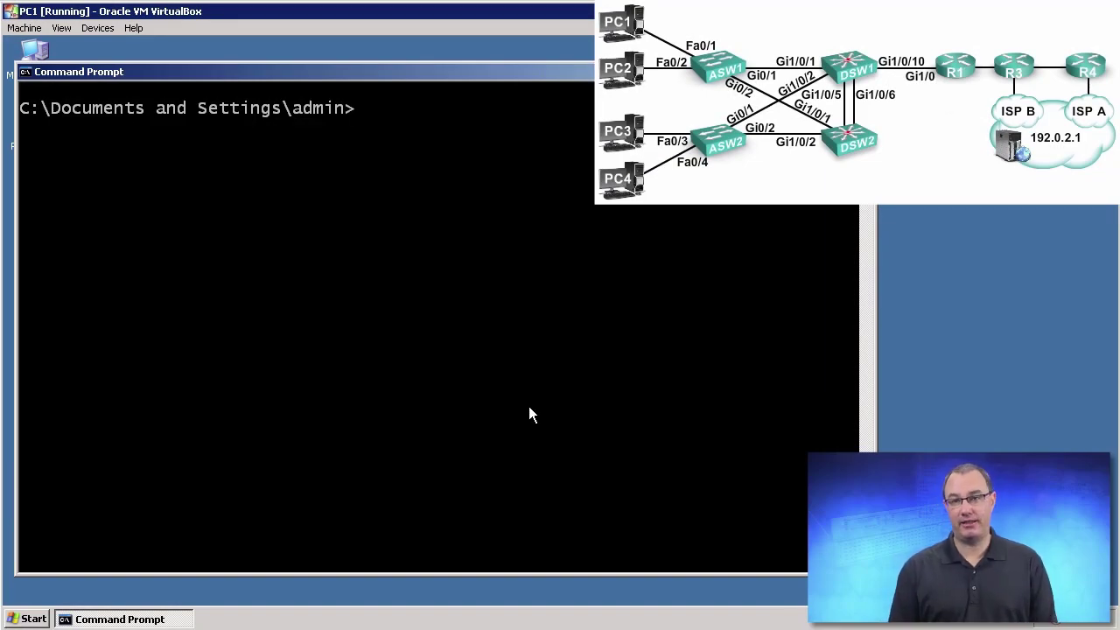
Step: Ping 192.0.2.1 from PC1; gateway 10.1.1.1 reports destination host unreachable
type("ping 10.")
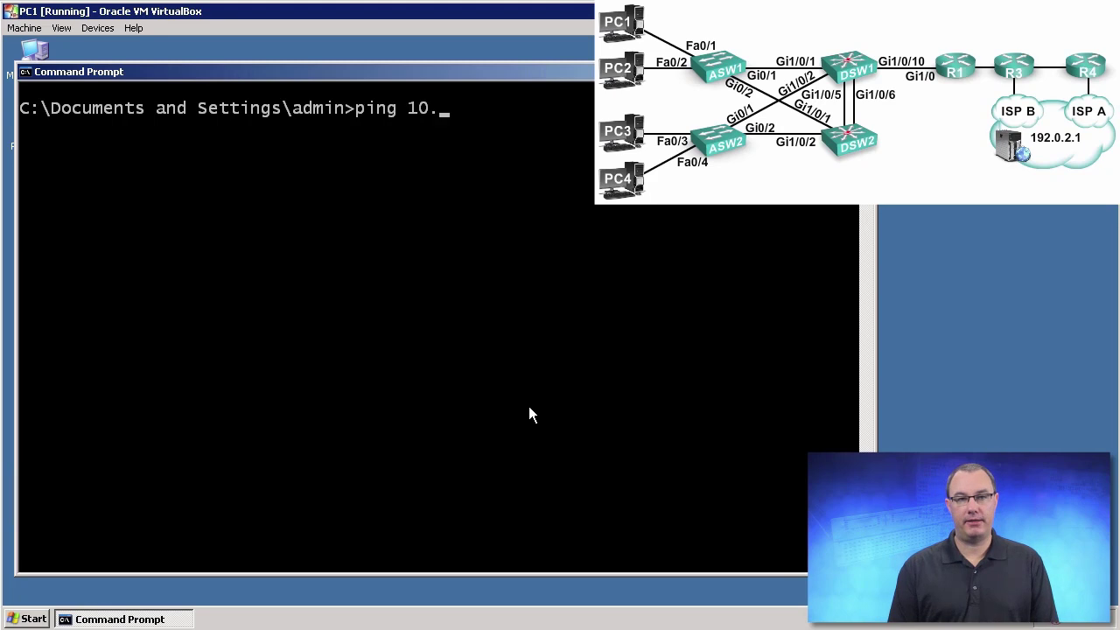
key("BackSpace")
key("BackSpace")
type("92.0.2.1")
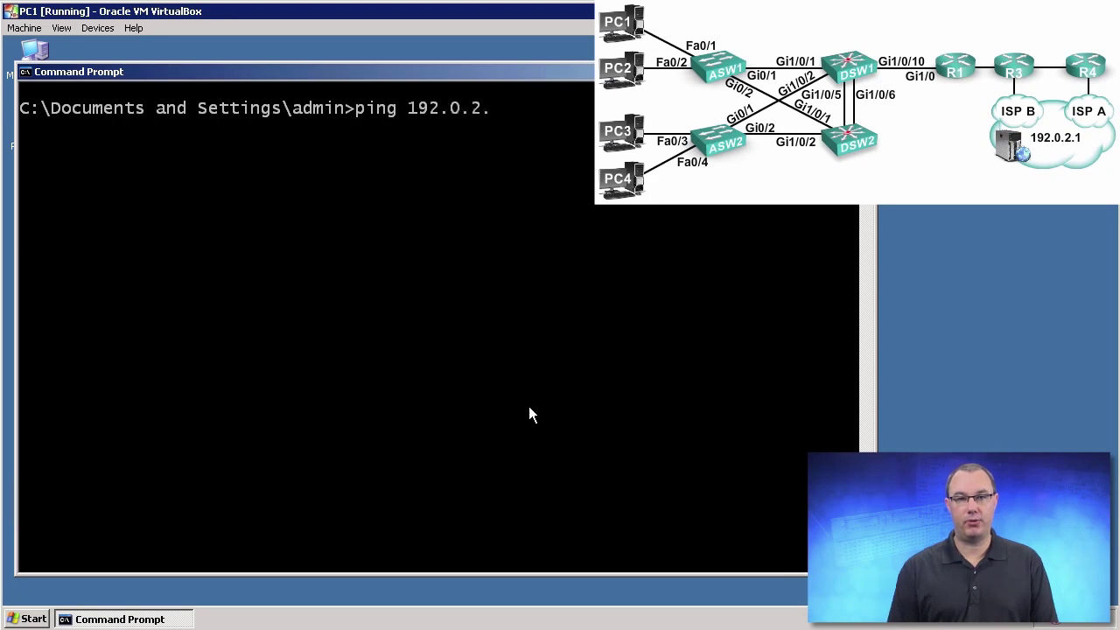
key("Return")
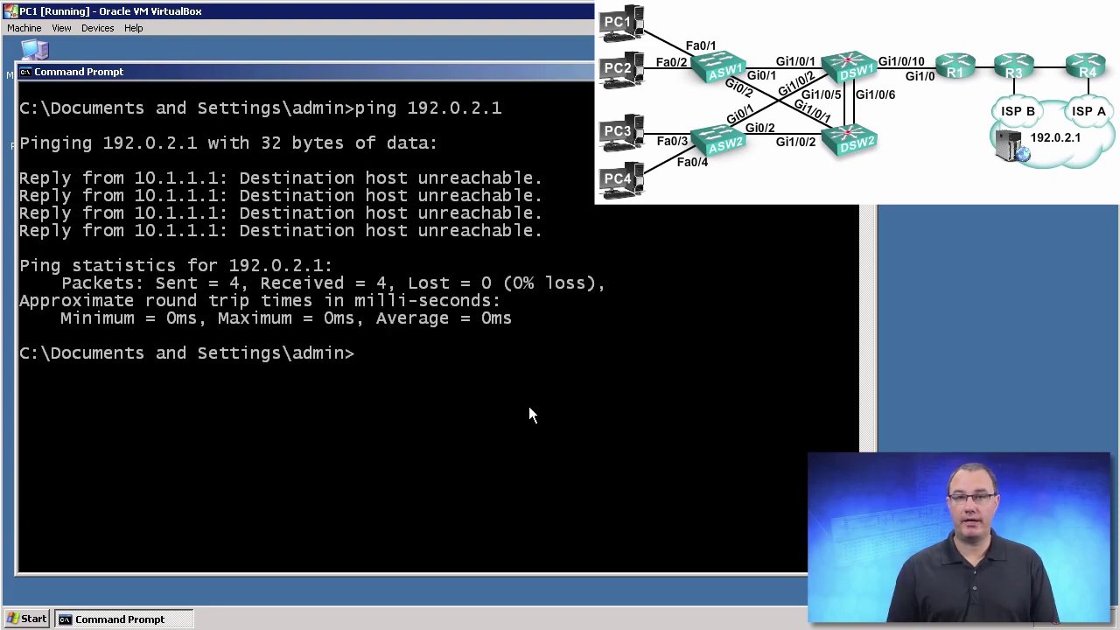
Step: Run ipconfig to confirm PC1 is 10.1.1.11 with default gateway 10.1.1.1
type("ip")
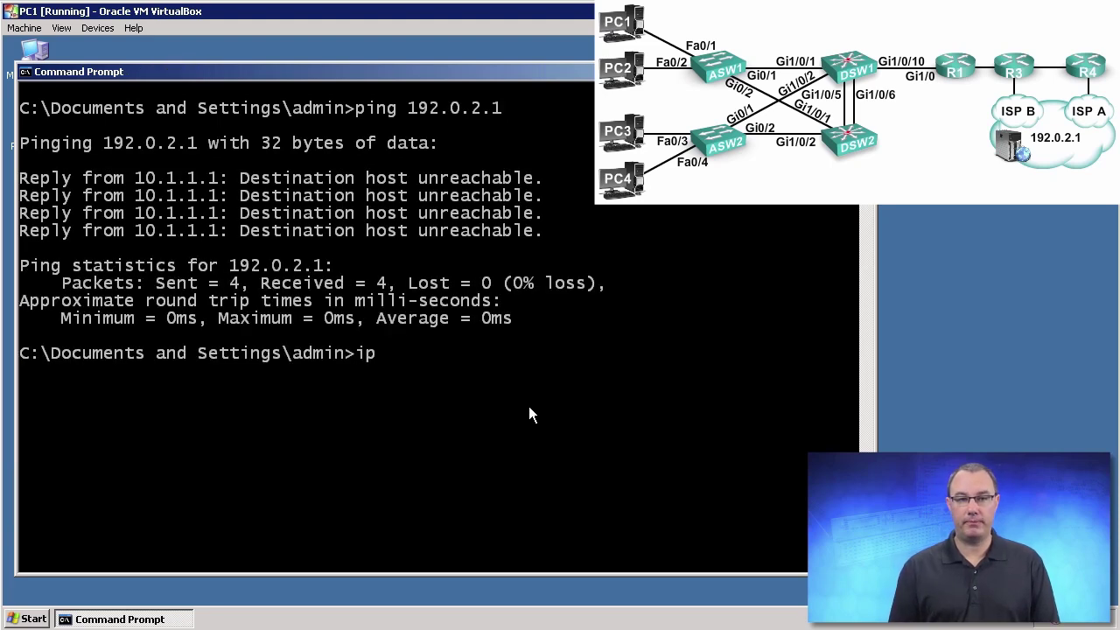
type("config")
key("Return")
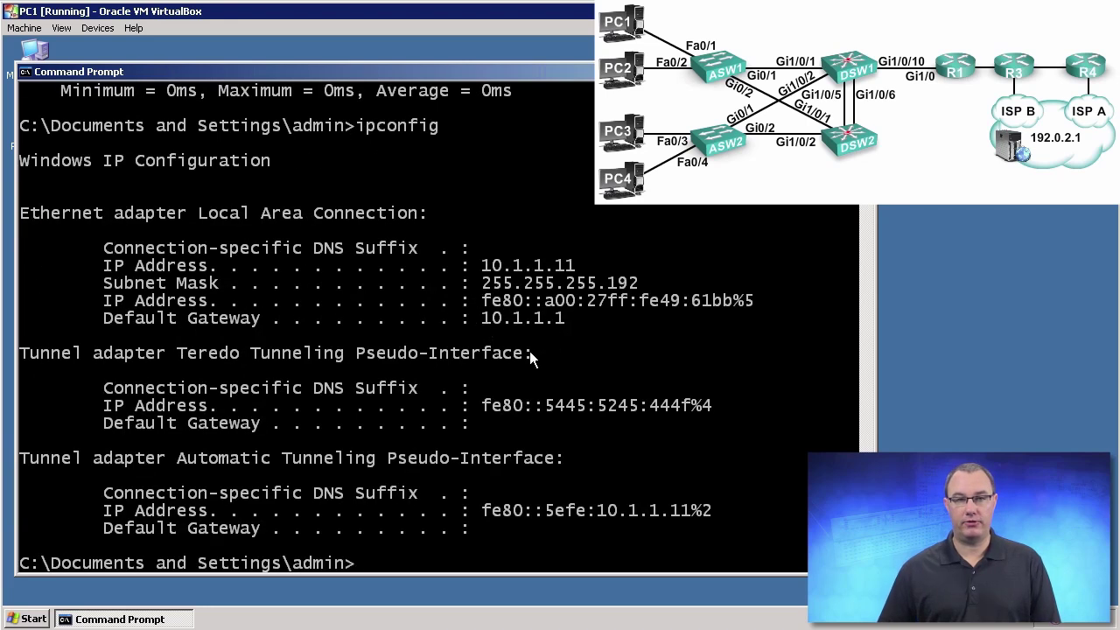
scroll(524, 354, "up", 5)
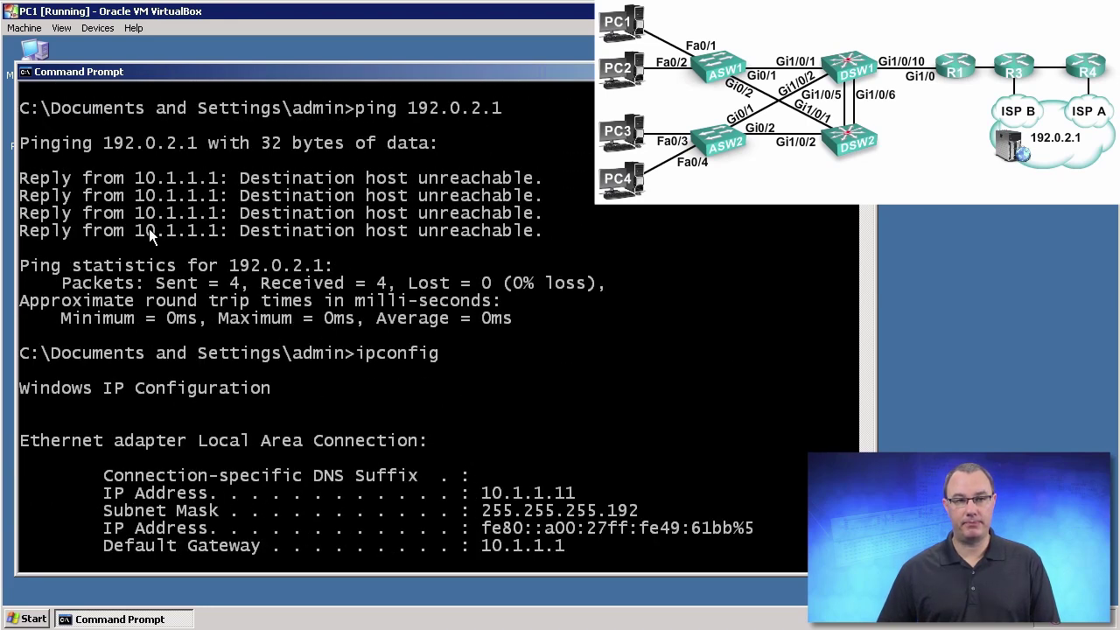
Step: Paste the logging discriminator command at PC1's prompt and run it; it is rejected as unrecognized
left_click(26, 75)
mouse_move(96, 197)
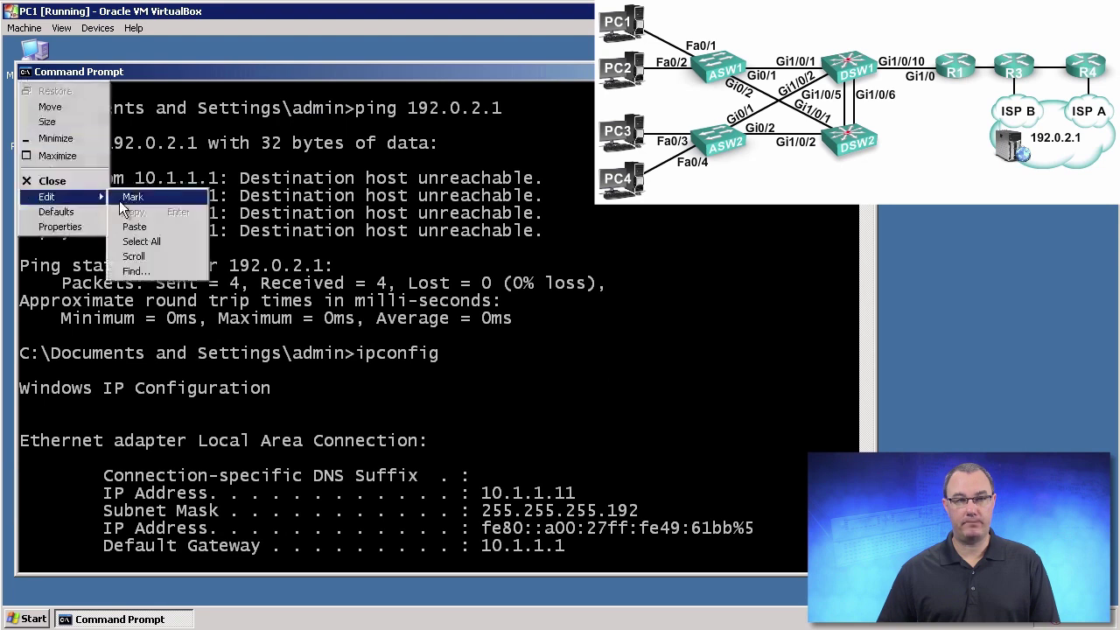
left_click(140, 227)
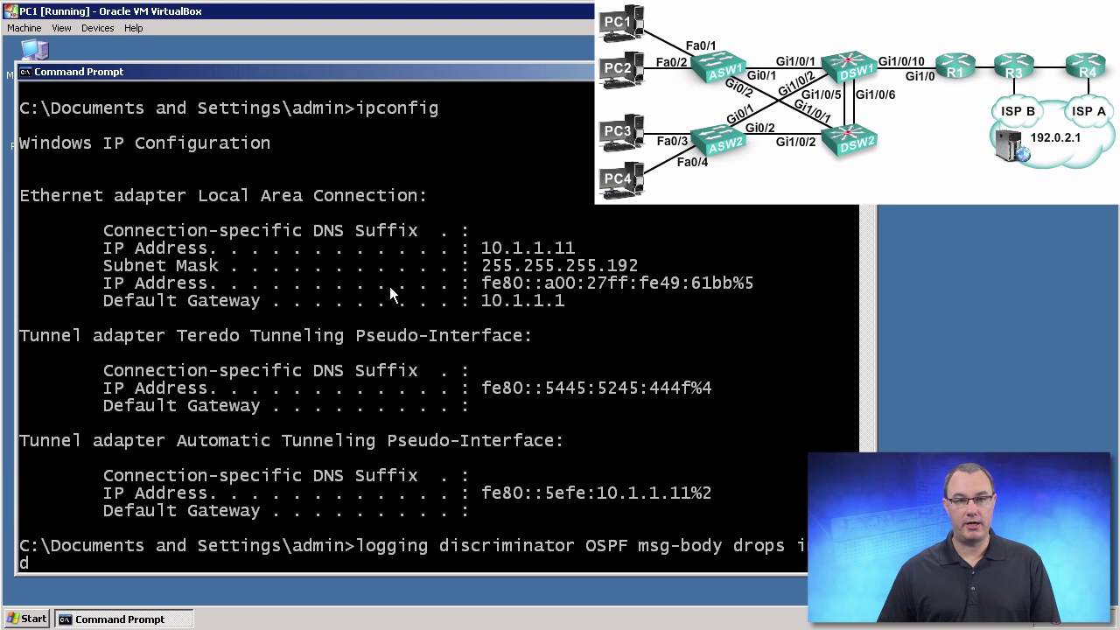
scroll(390, 287, "up", 3)
scroll(391, 289, "up", 2)
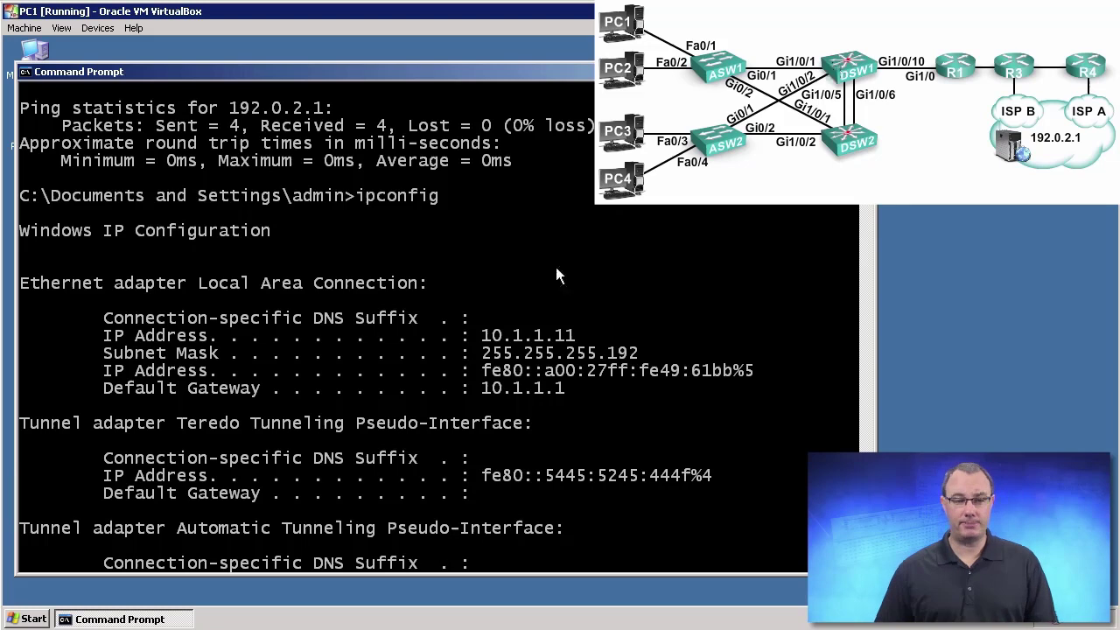
right_click(515, 303)
scroll(420, 319, "up", 2)
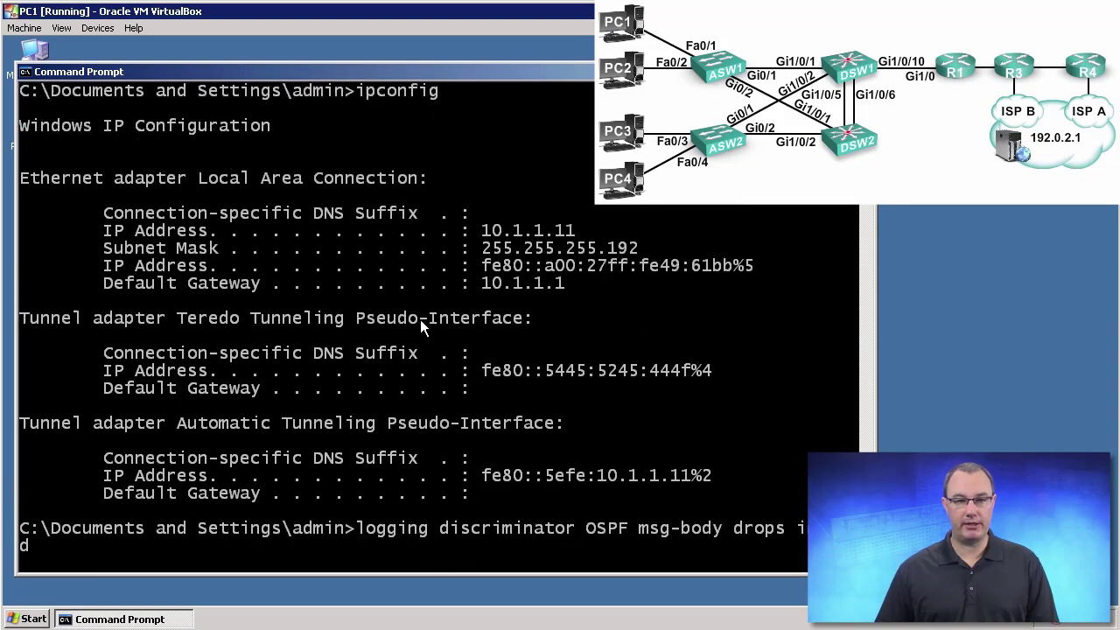
key("Return")
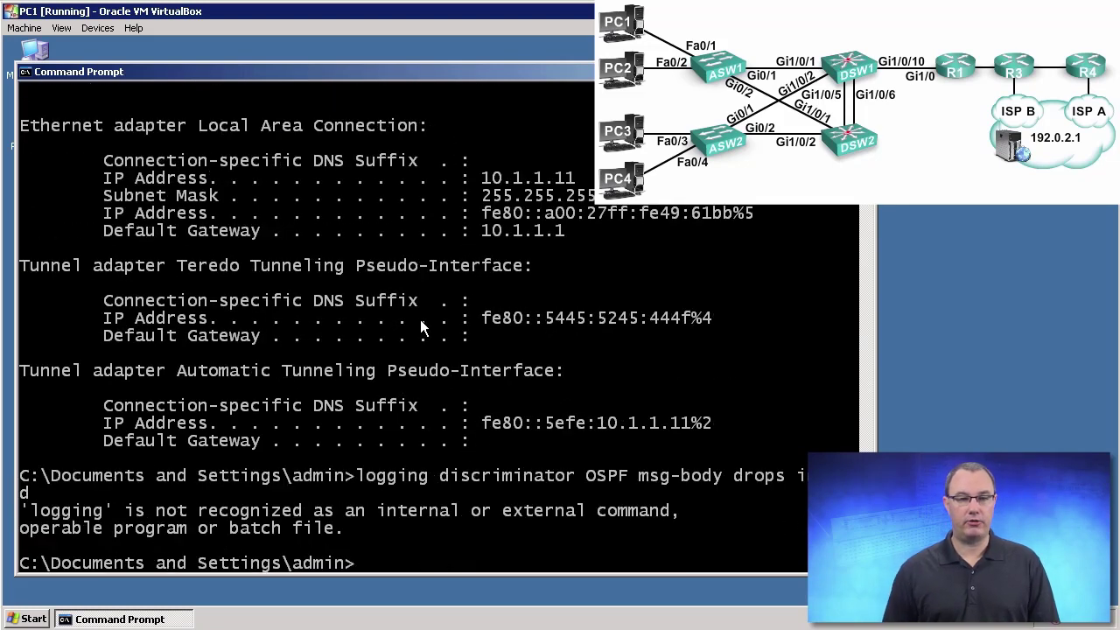
Step: Clear the console with cls and tracert 192.0.2.1, which stops at 10.1.1.1
type("cls")
key("Return")
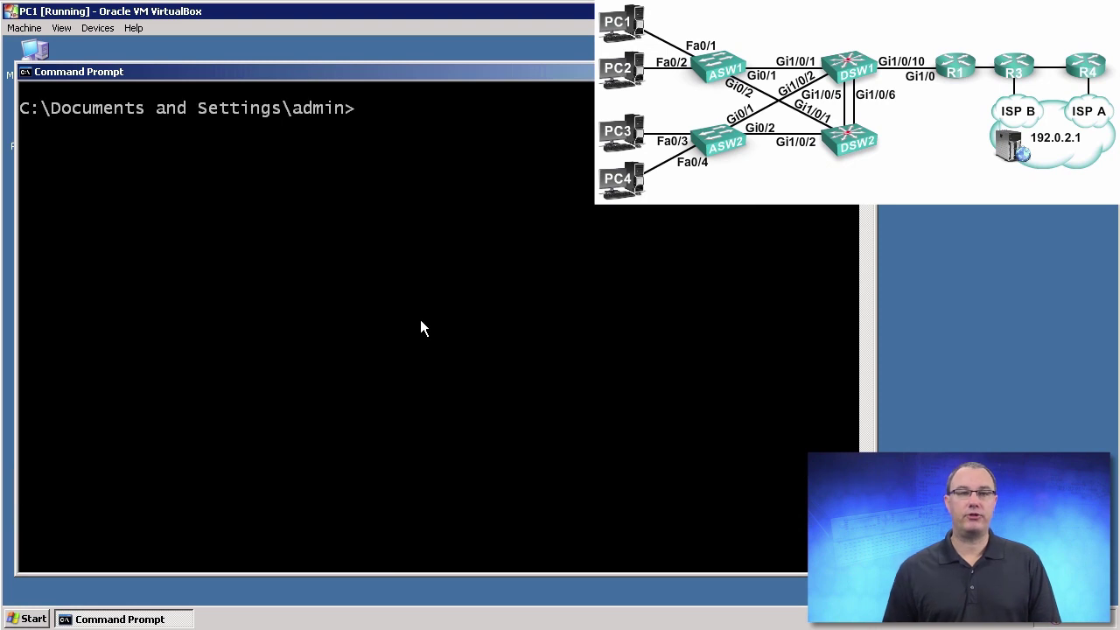
type("trace")
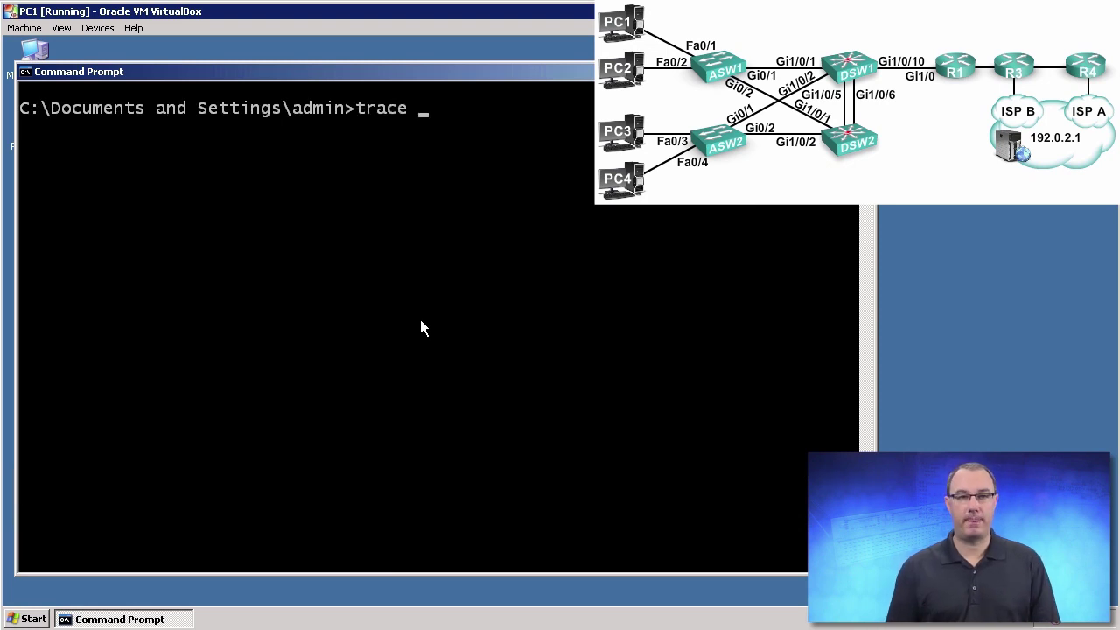
type("rt 192.0.2.1")
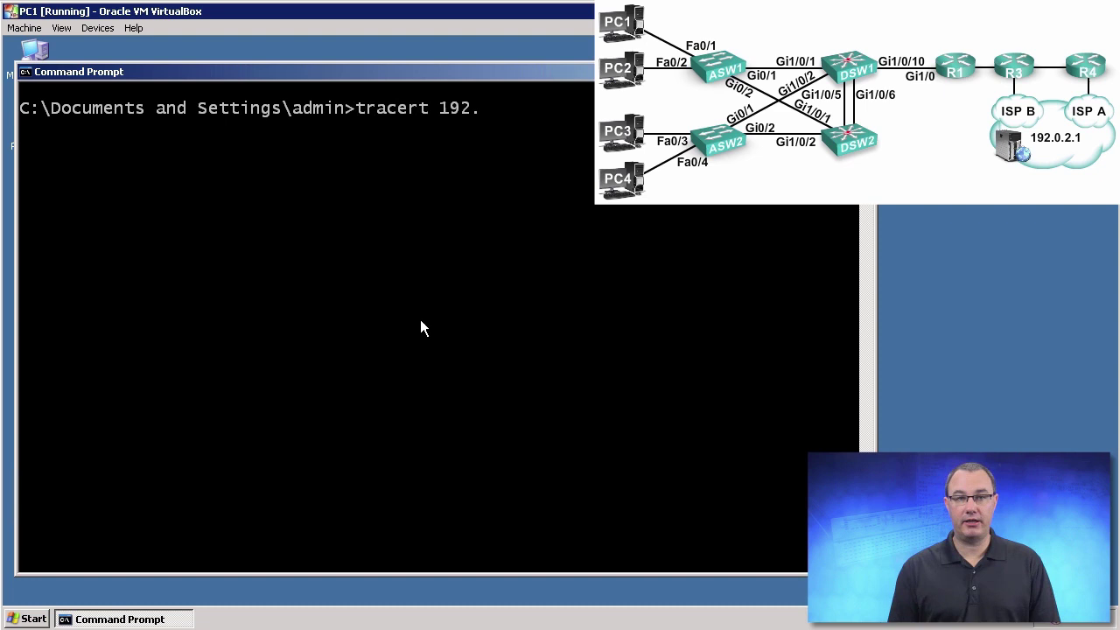
key("Return")
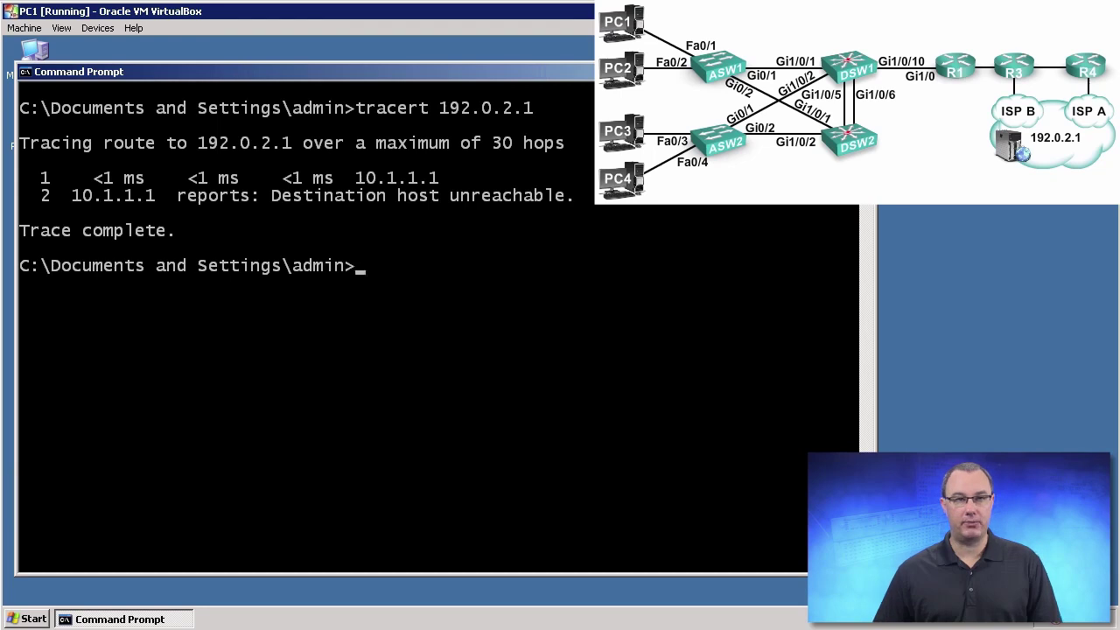
Step: Enter privileged mode on DSW1 and show its routing table, which has no gateway of last resort
key("alt+Tab")
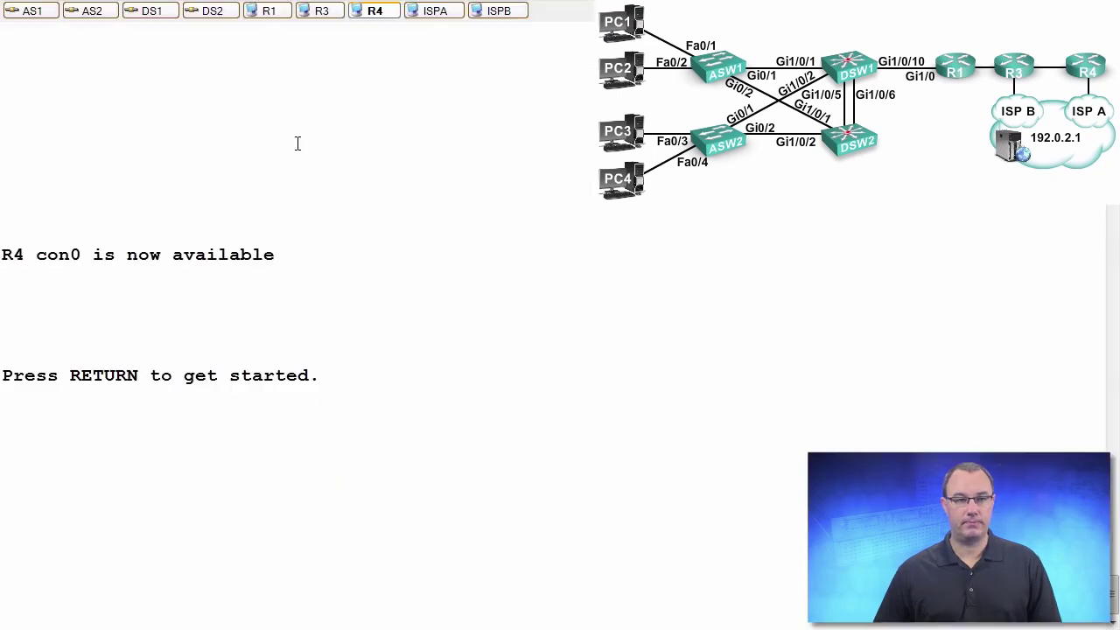
left_click(153, 11)
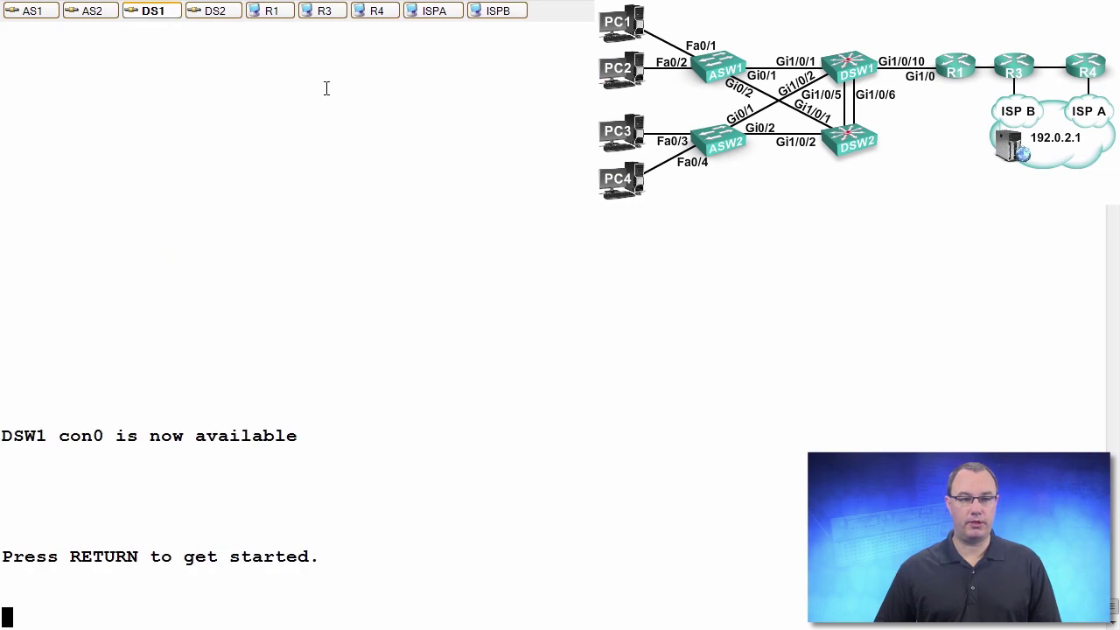
key("Return")
key("Return")
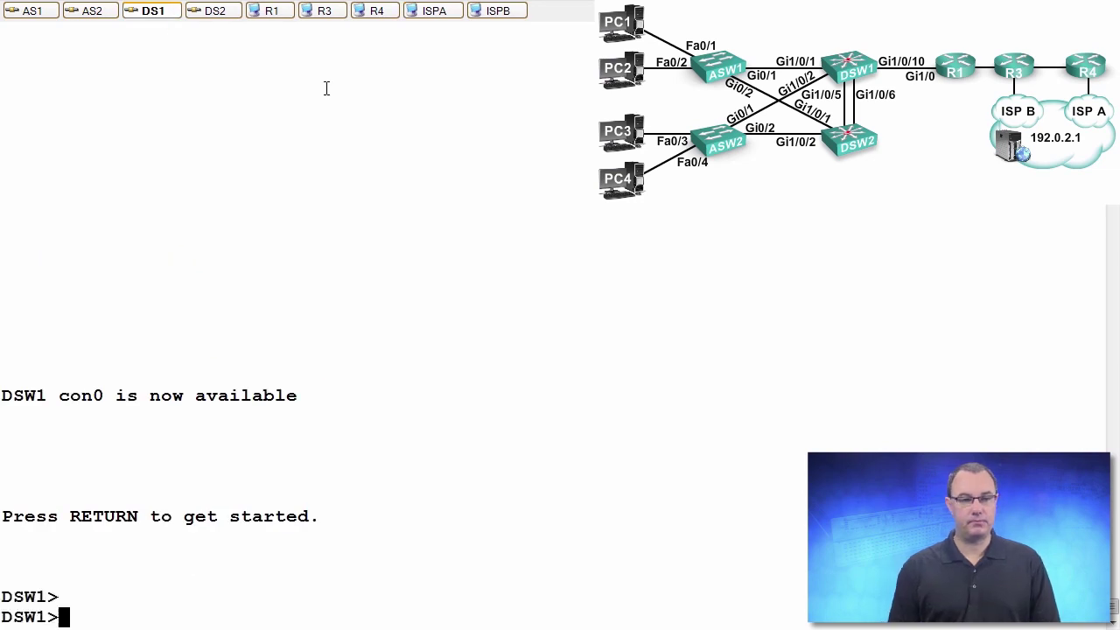
type("enable")
key("Return")
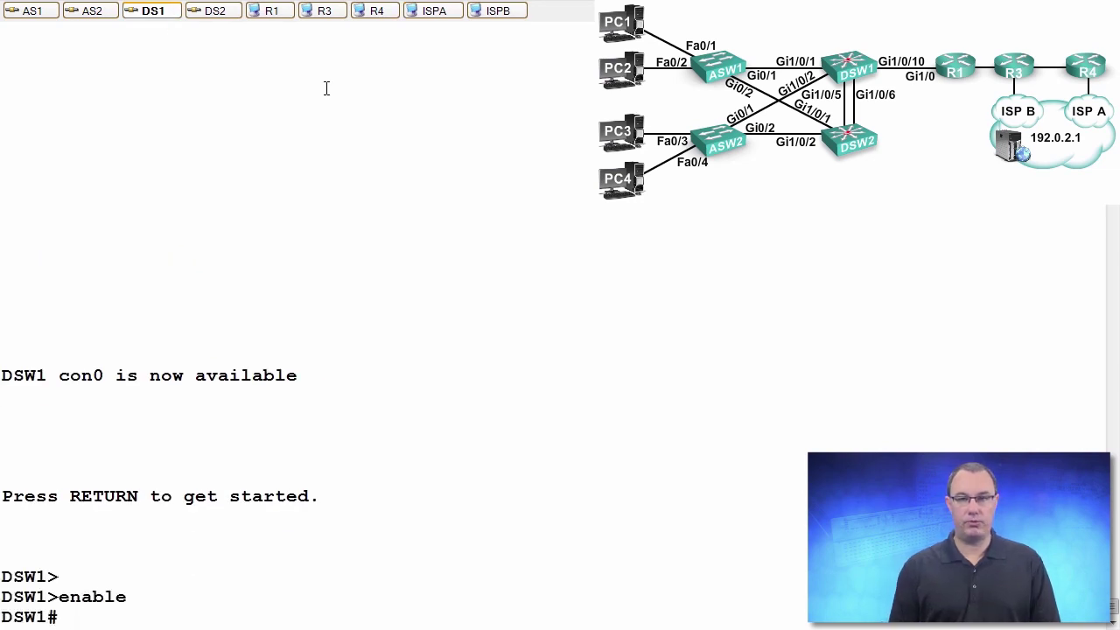
type("show ip route")
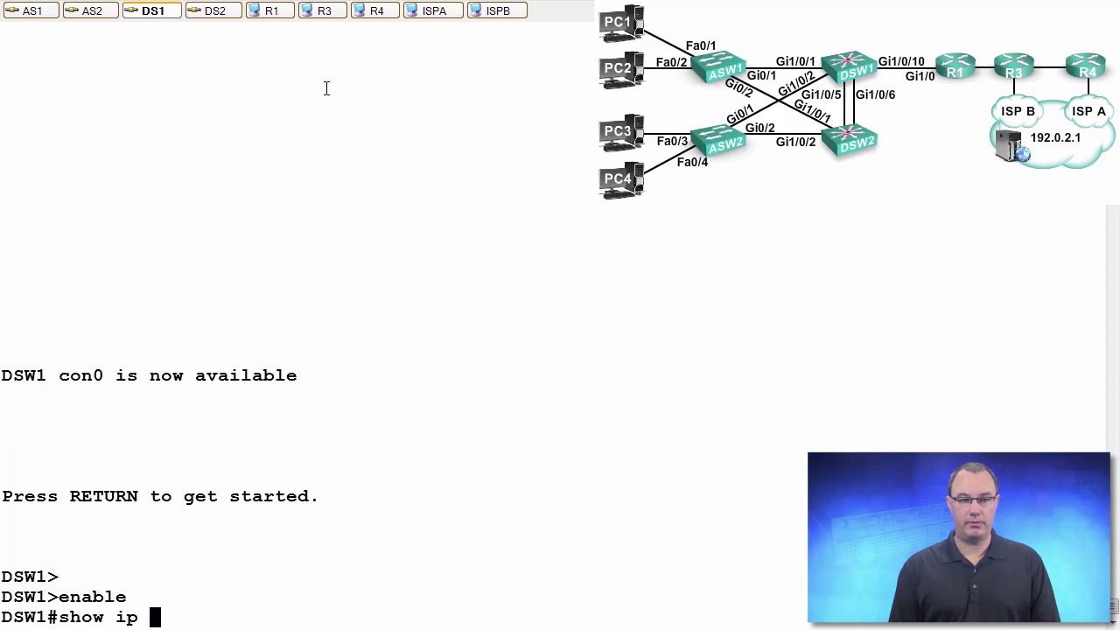
key("Return")
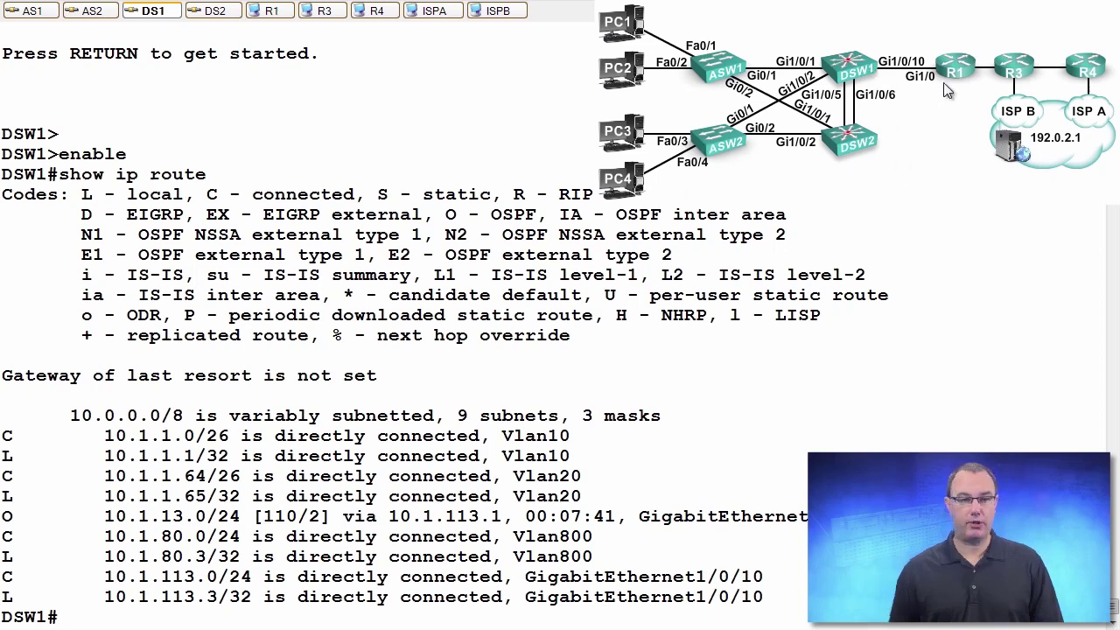
Step: List DSW1's OSPF neighbors, showing 192.1.1.1 as FULL/BDR
type("show ip os")
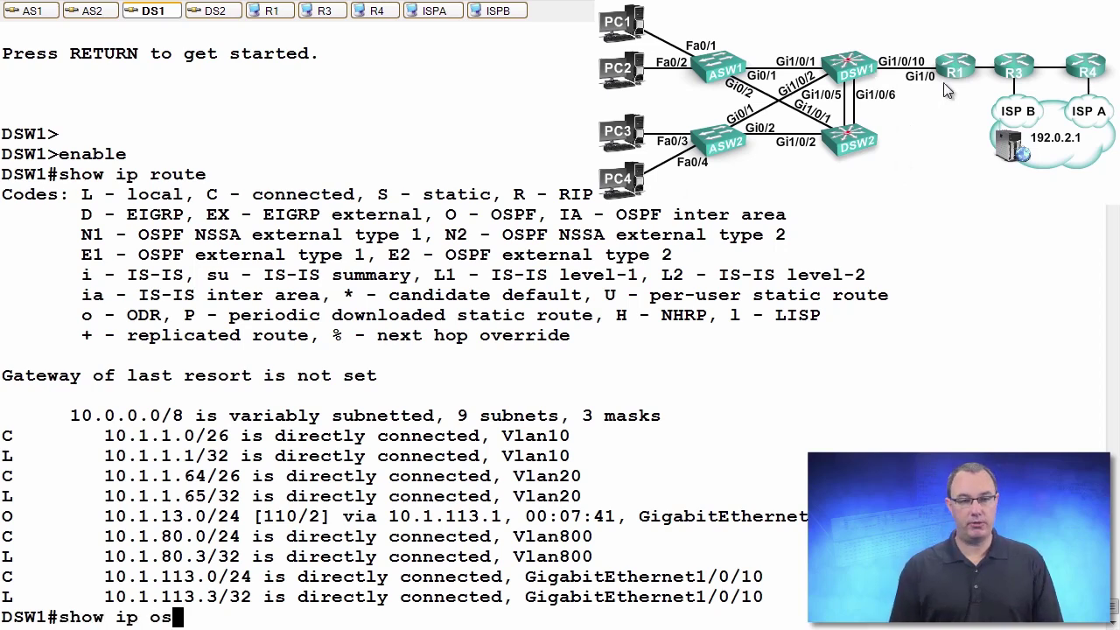
type("pf nei")
key("Tab")
key("Return")
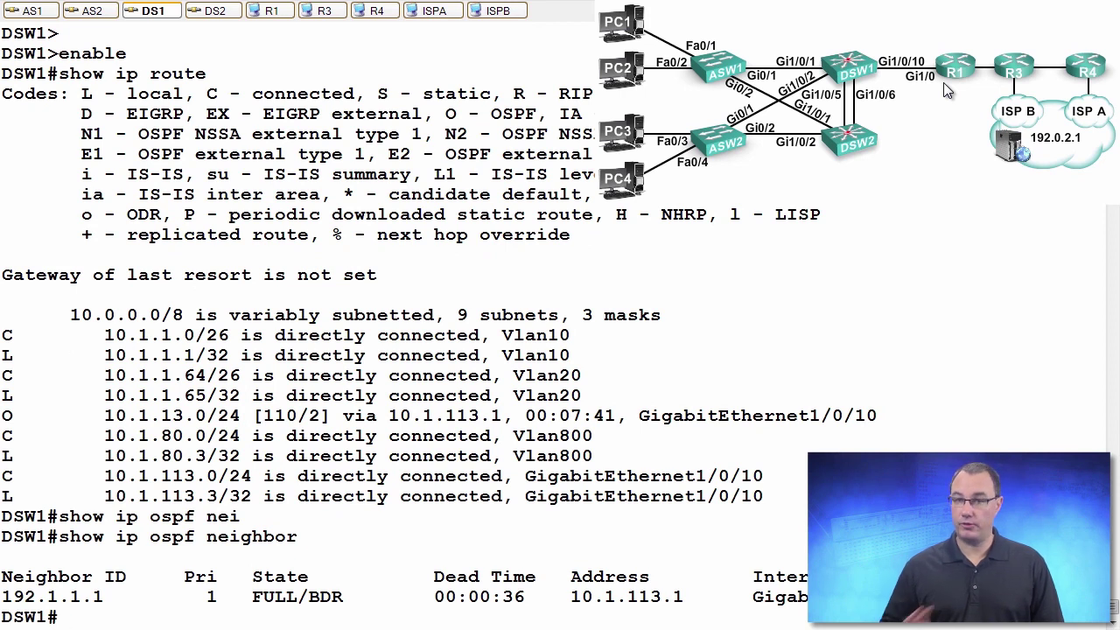
Step: Enter privileged mode on R1's console with ena
left_click(271, 16)
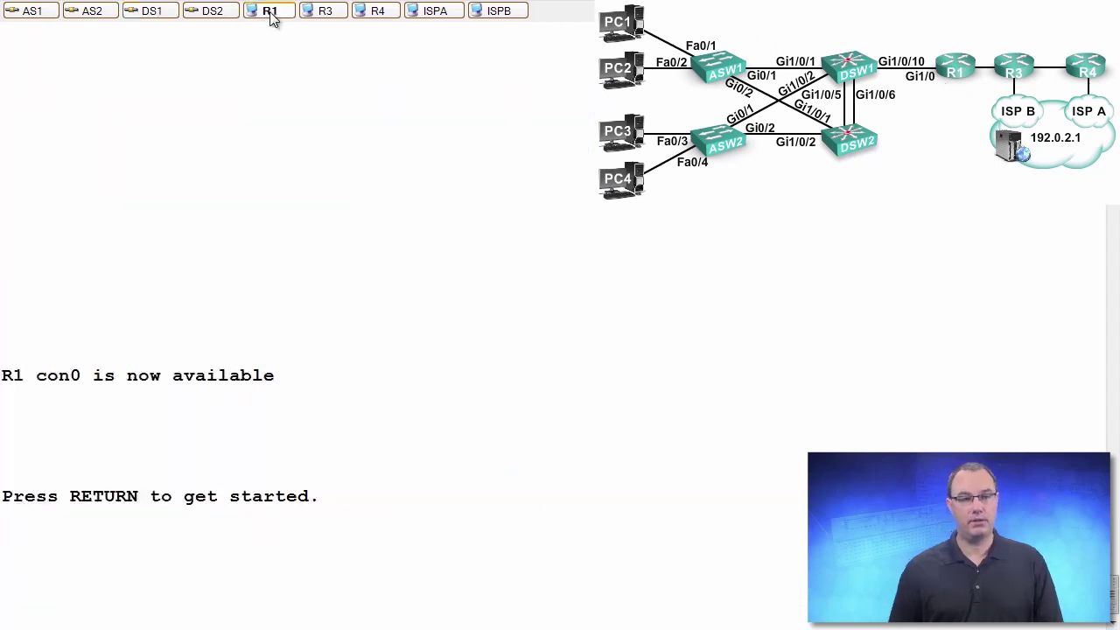
key("Return")
key("Return")
type("ena")
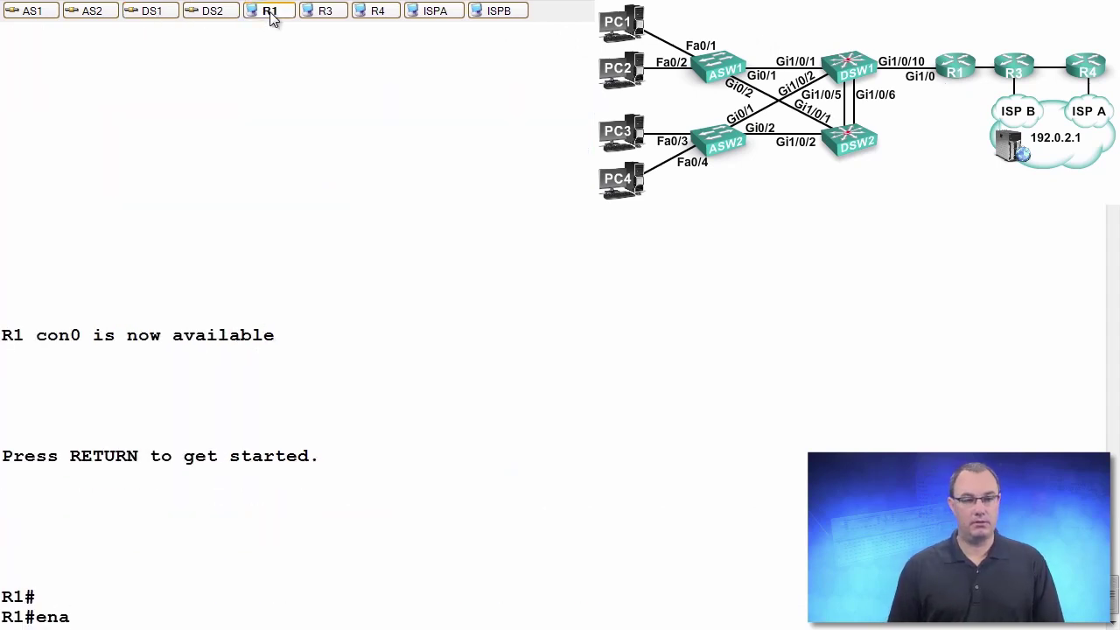
key("Return")
Step: Run show ip ospf neighbor on R1, showing only 10.1.113.3 in FULL/DR state
type("show ip route")
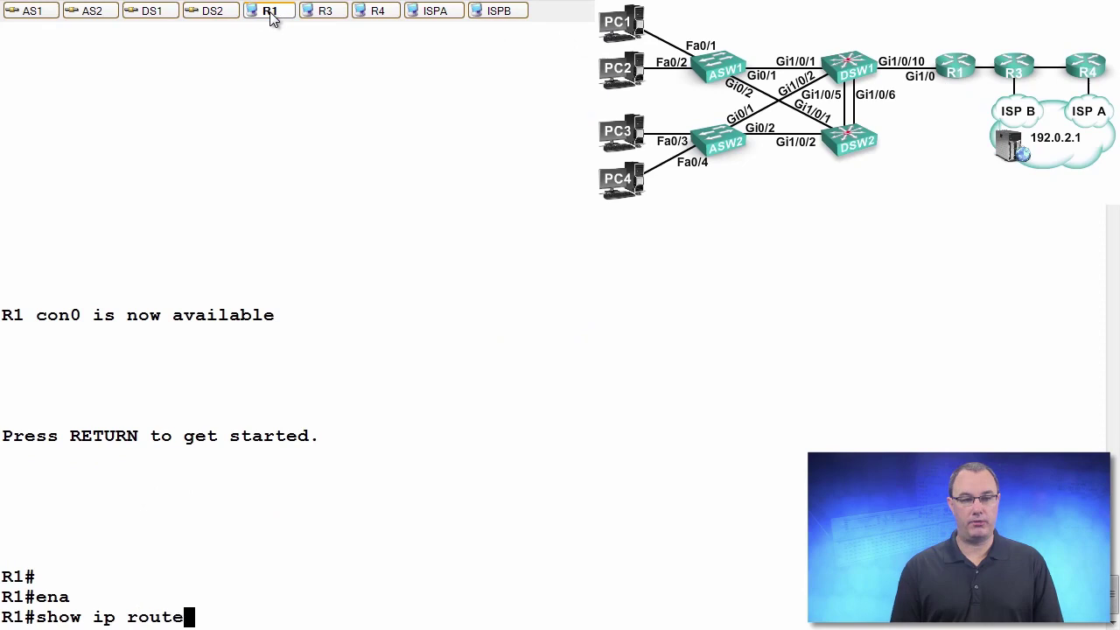
key("BackSpace")
key("BackSpace")
key("BackSpace")
key("BackSpace")
key("BackSpace")
type("oso")
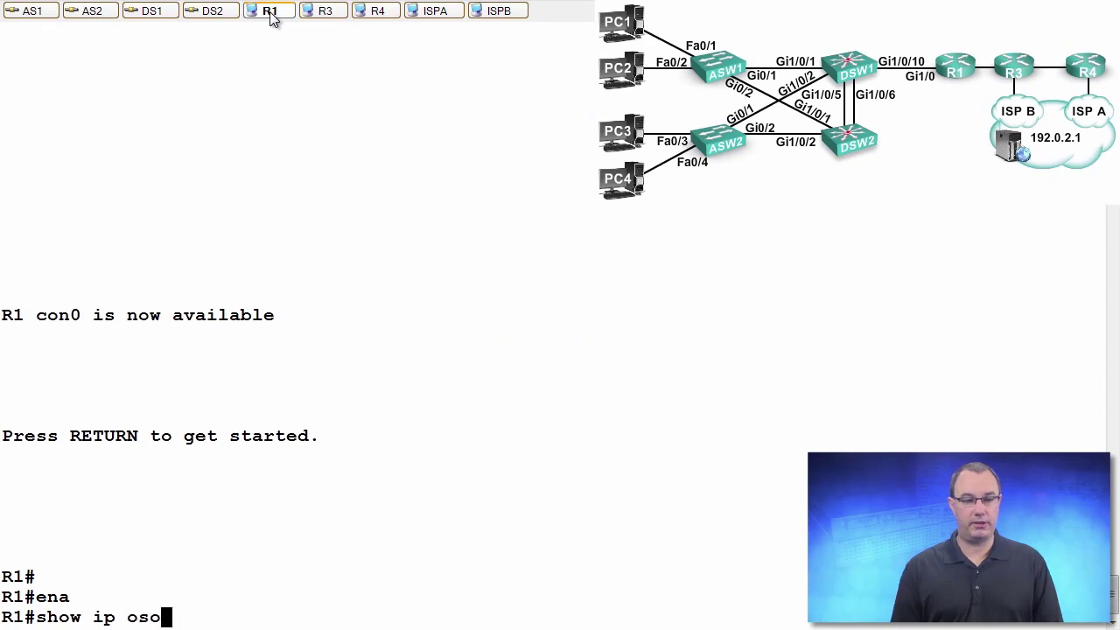
type("f ne")
key("BackSpace")
key("BackSpace")
key("BackSpace")
key("BackSpace")
key("BackSpace")
type("pf nei")
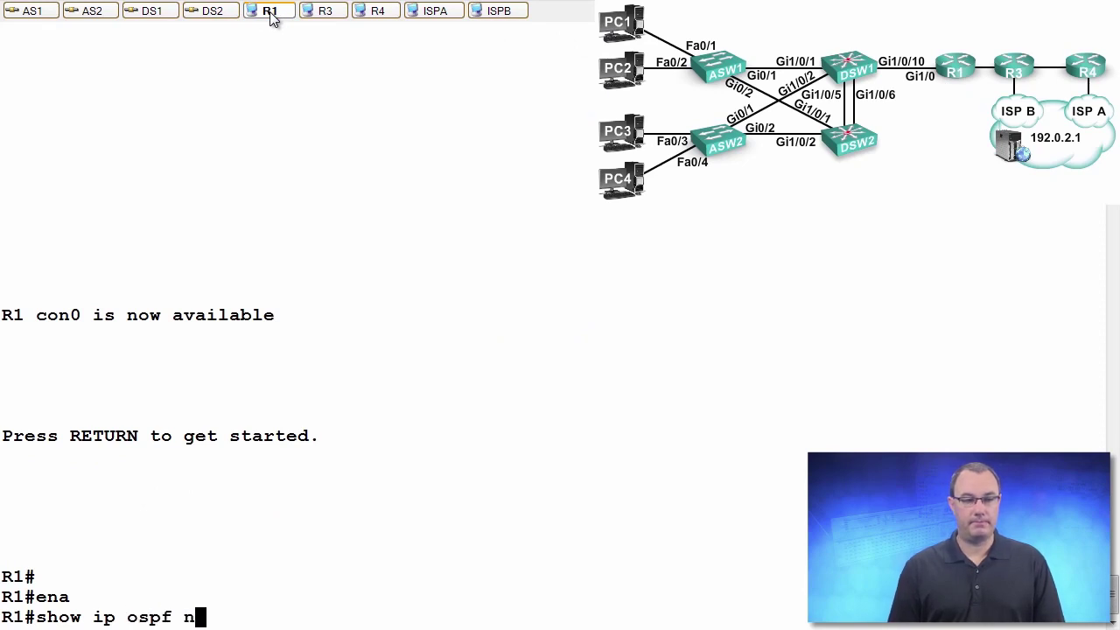
key("Tab")
key("Return")
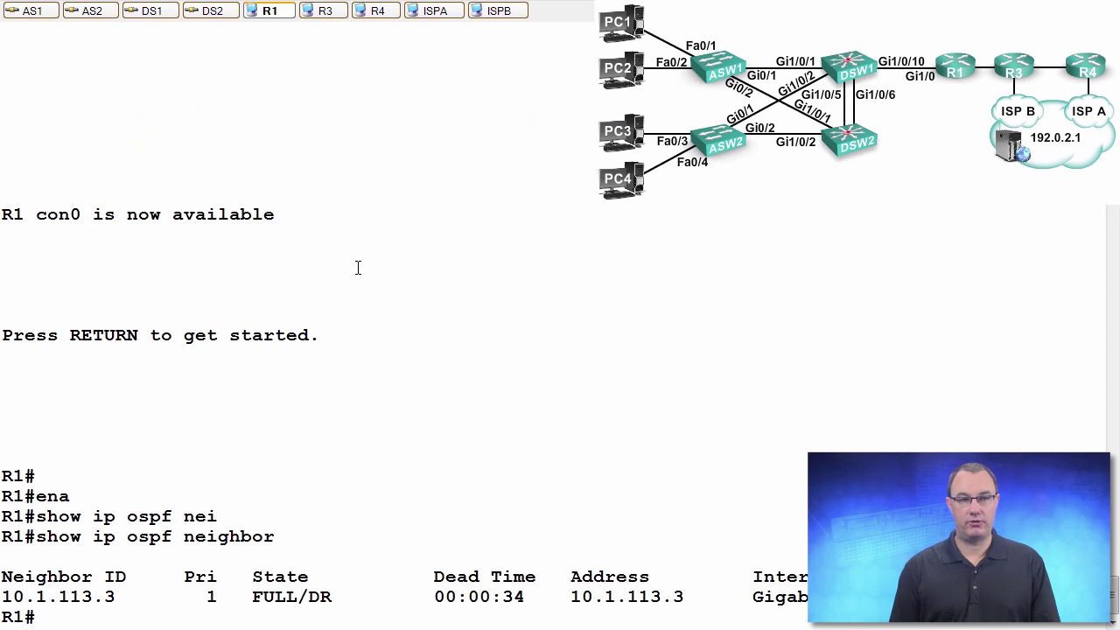
Step: On R3, run sho ip int brief and highlight GigabitEthernet1/0 as administratively down
left_click(324, 15)
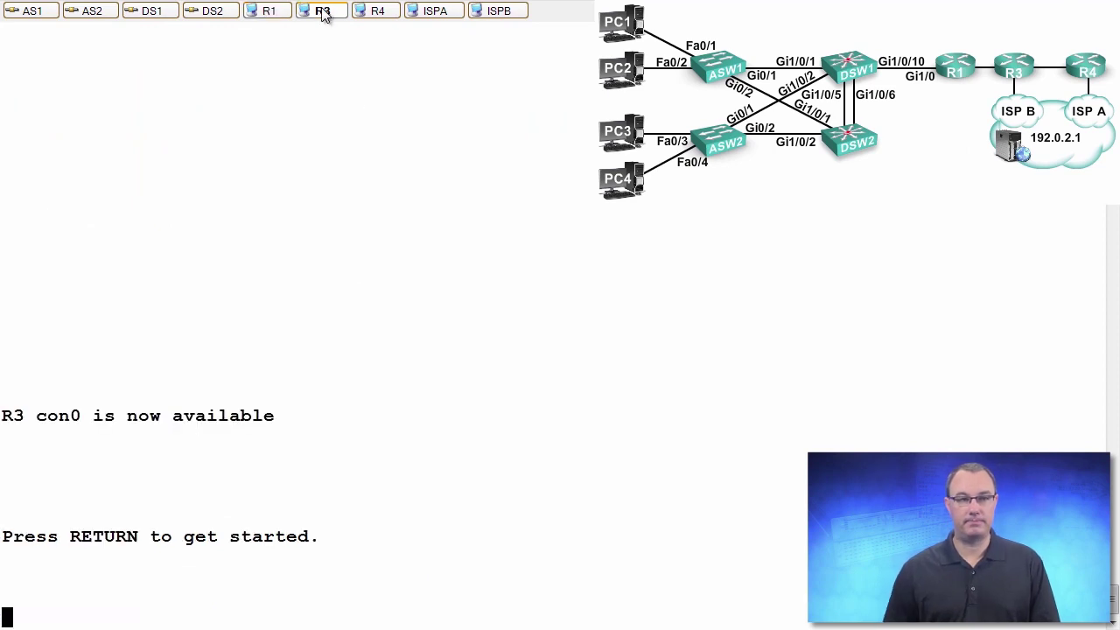
key("Return")
key("Return")
type("ena")
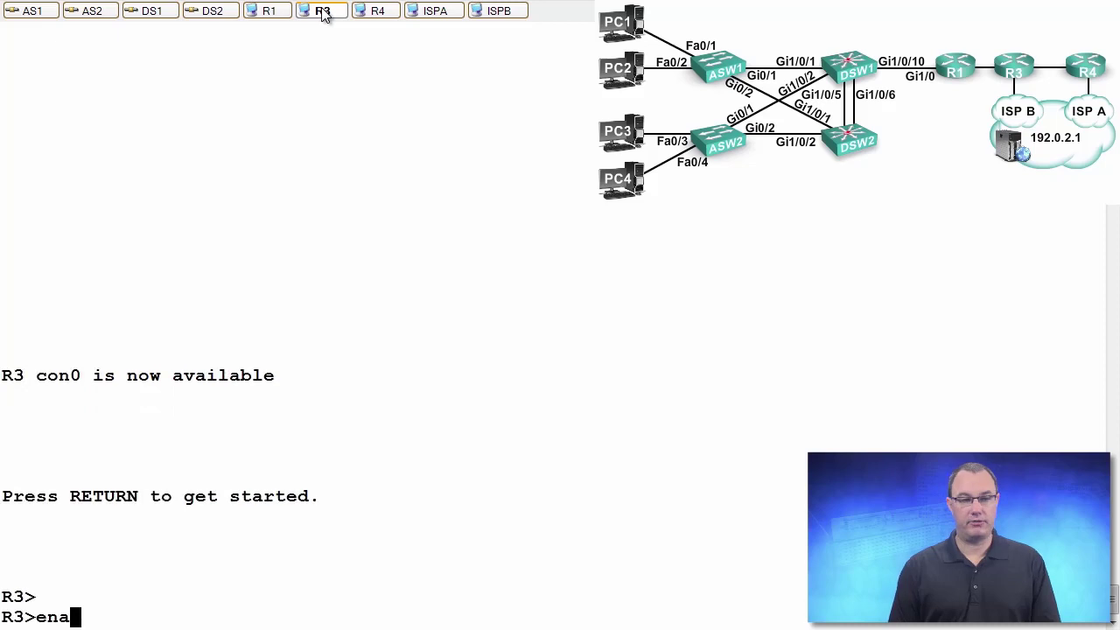
key("Return")
type("sho ip ")
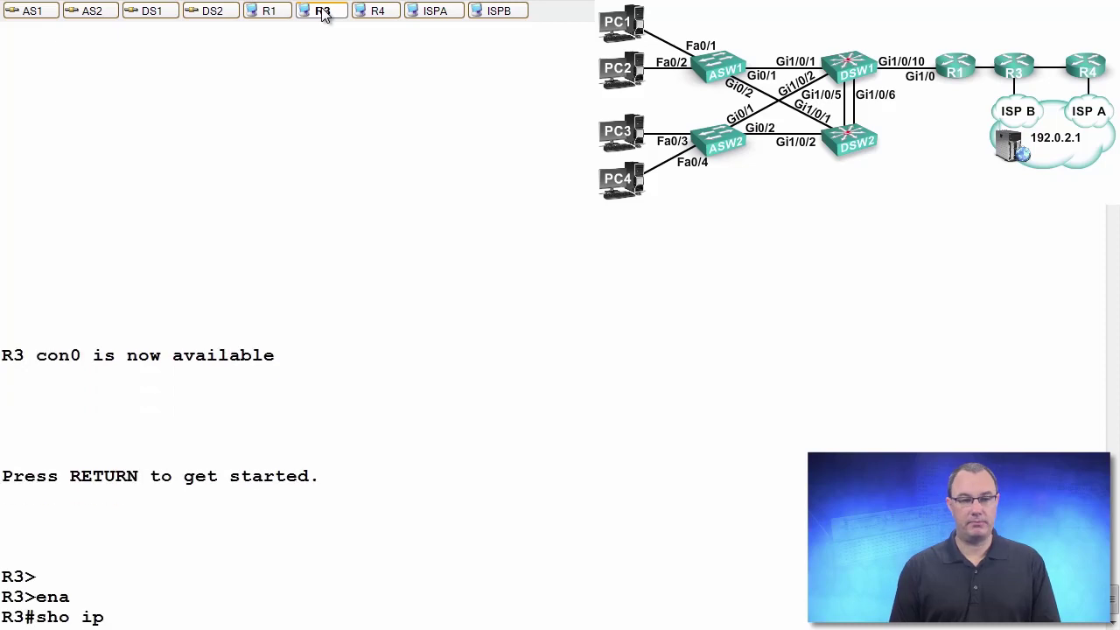
type("int brief")
key("Return")
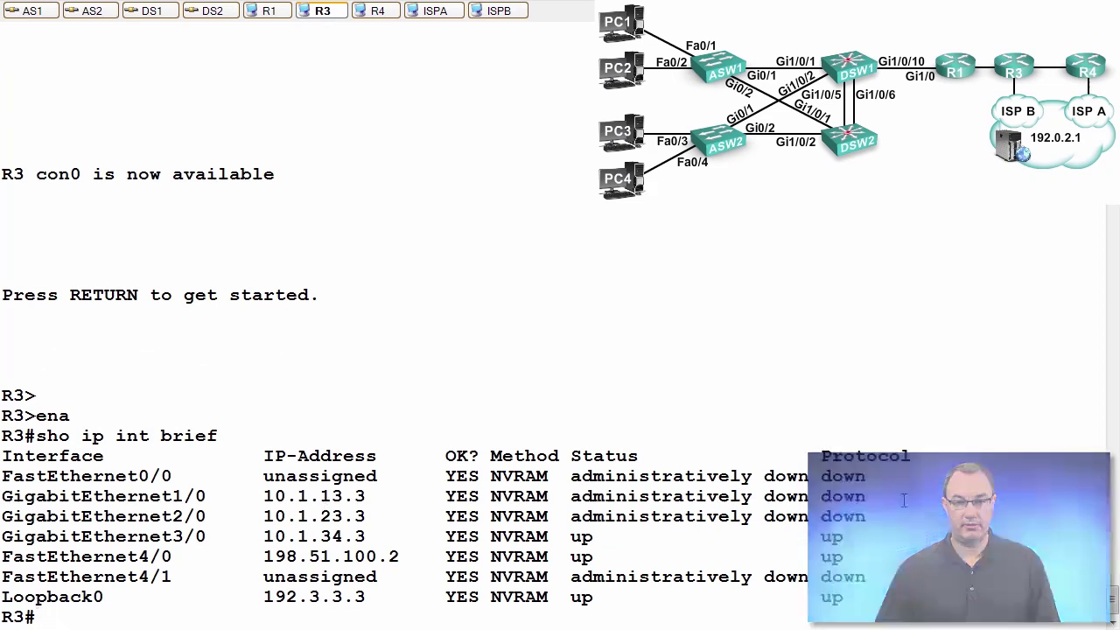
left_click_drag(866, 496, 385, 496)
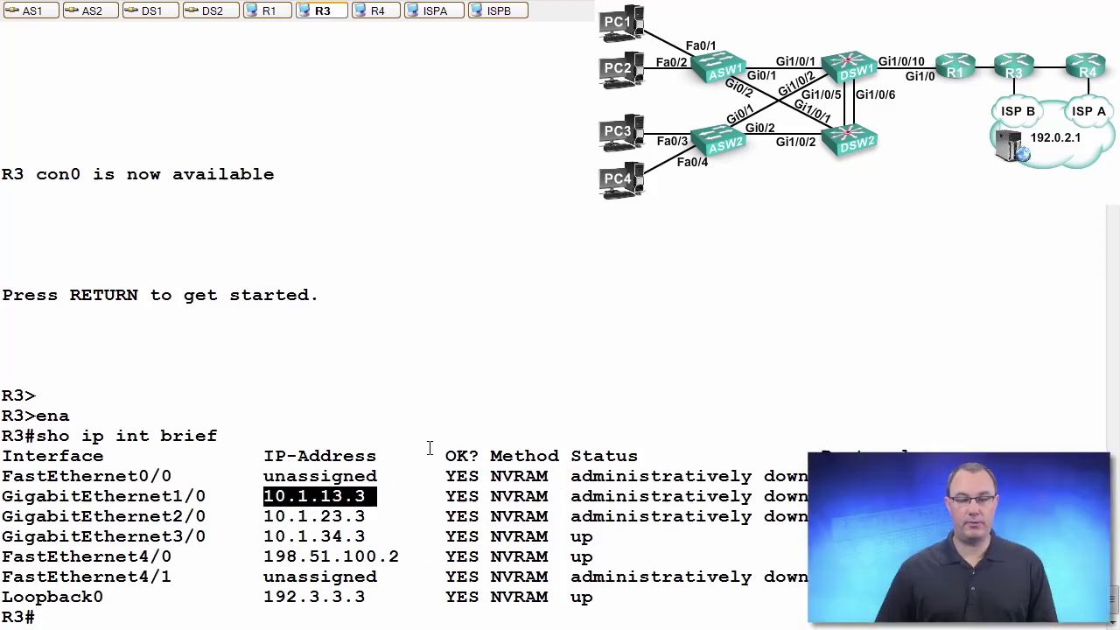
Step: Ping 10.1.13.3 from R1, which times out
left_click(270, 11)
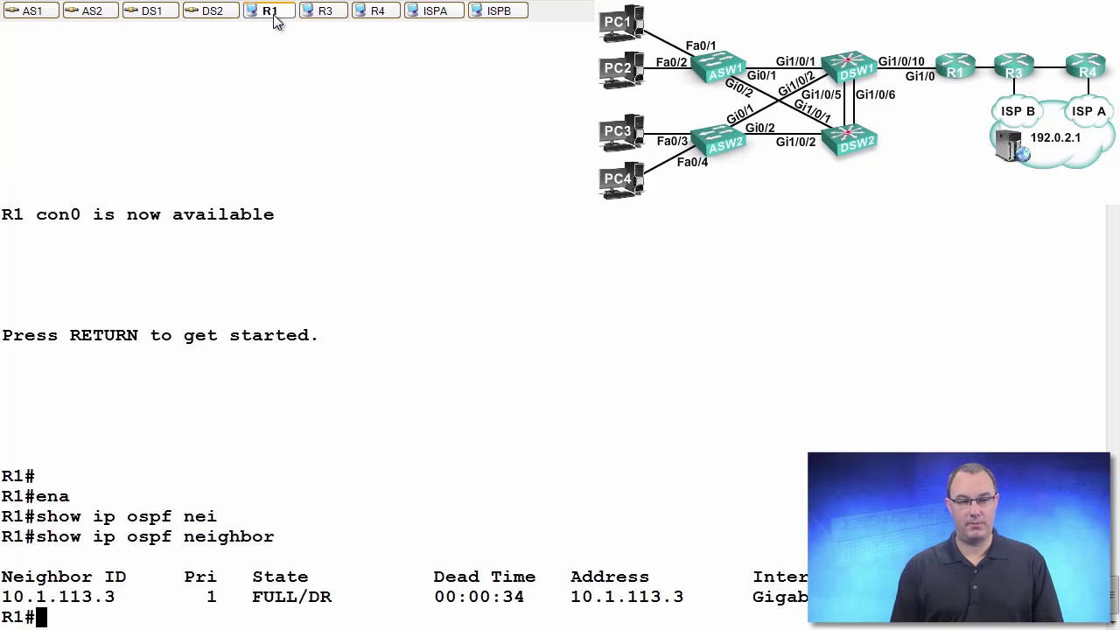
type("ping 10.1.13.3")
key("Return")
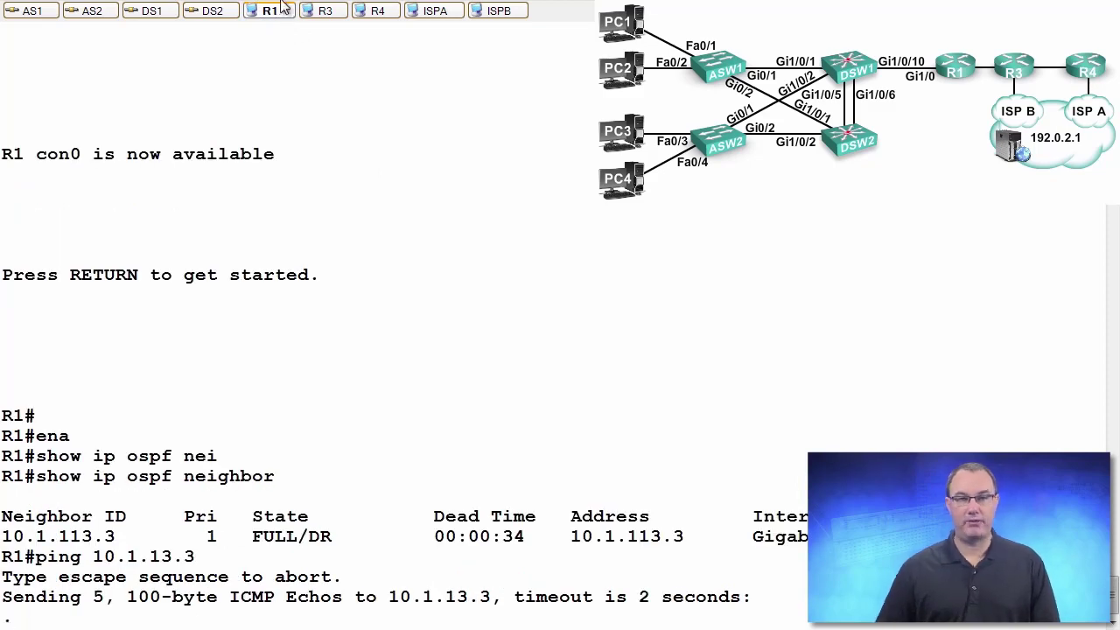
Step: On R3, run sh run int gi 1/0 and highlight its shutdown line
left_click(329, 14)
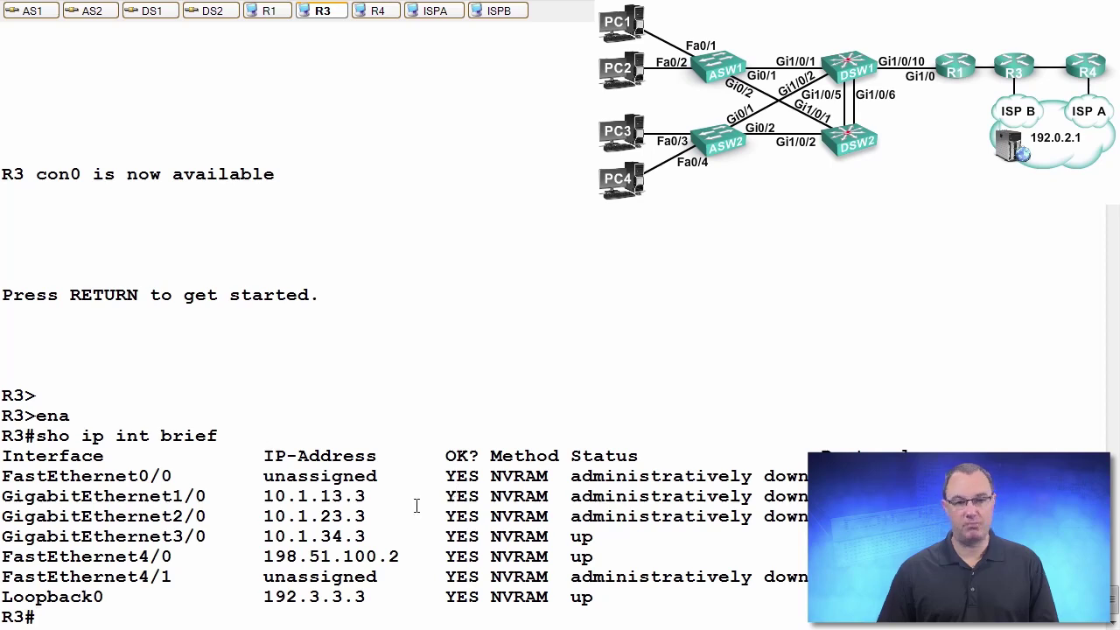
left_click_drag(560, 496, 816, 497)
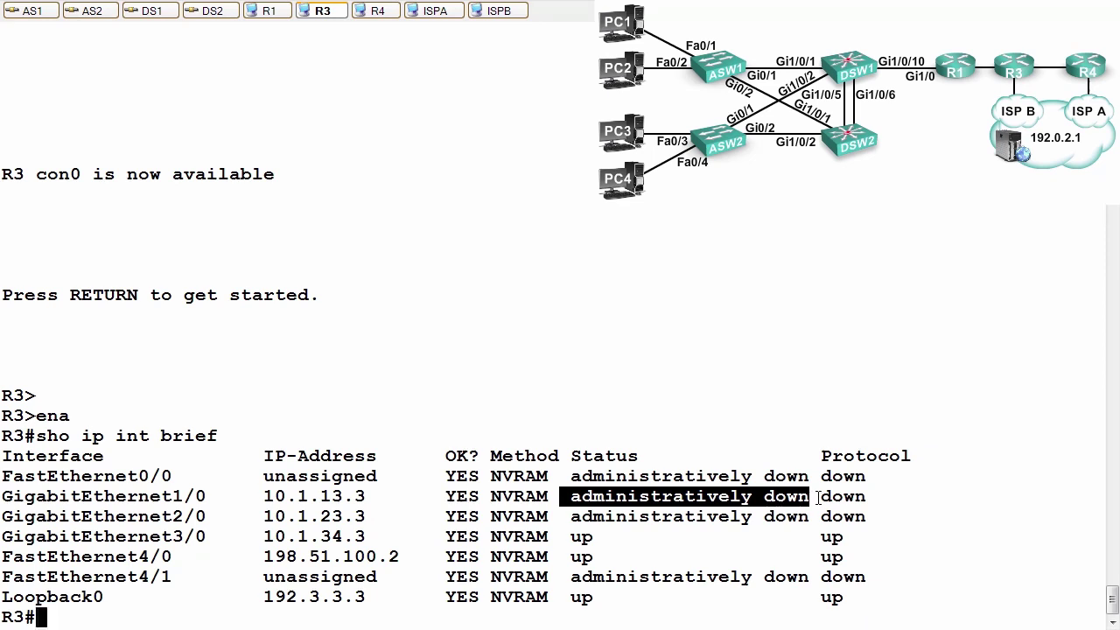
type("sh ")
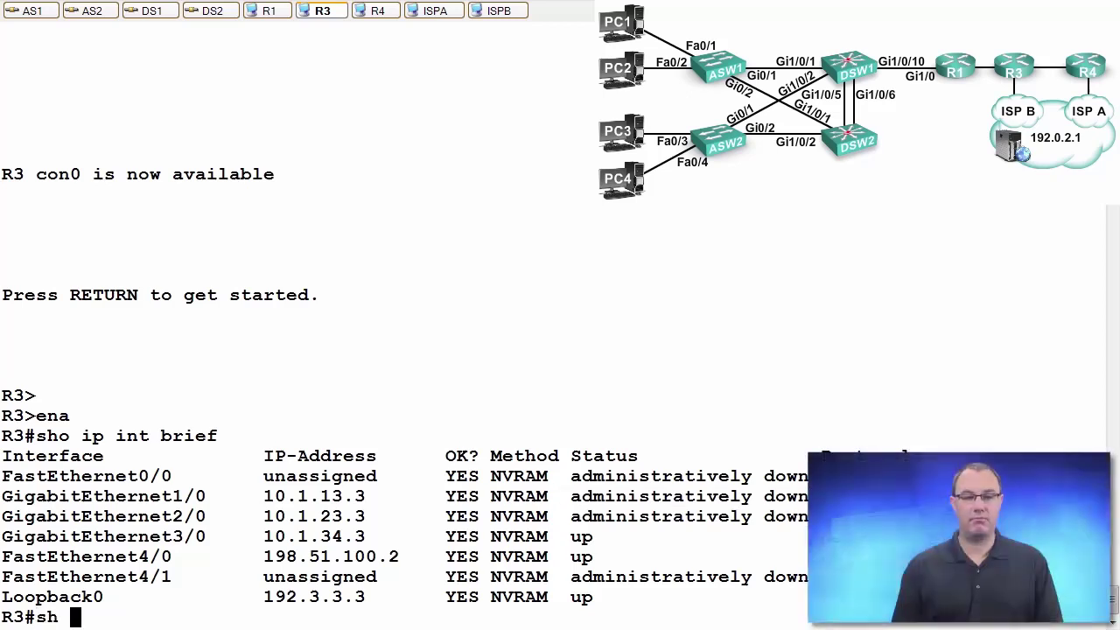
type("run int gi 1/0")
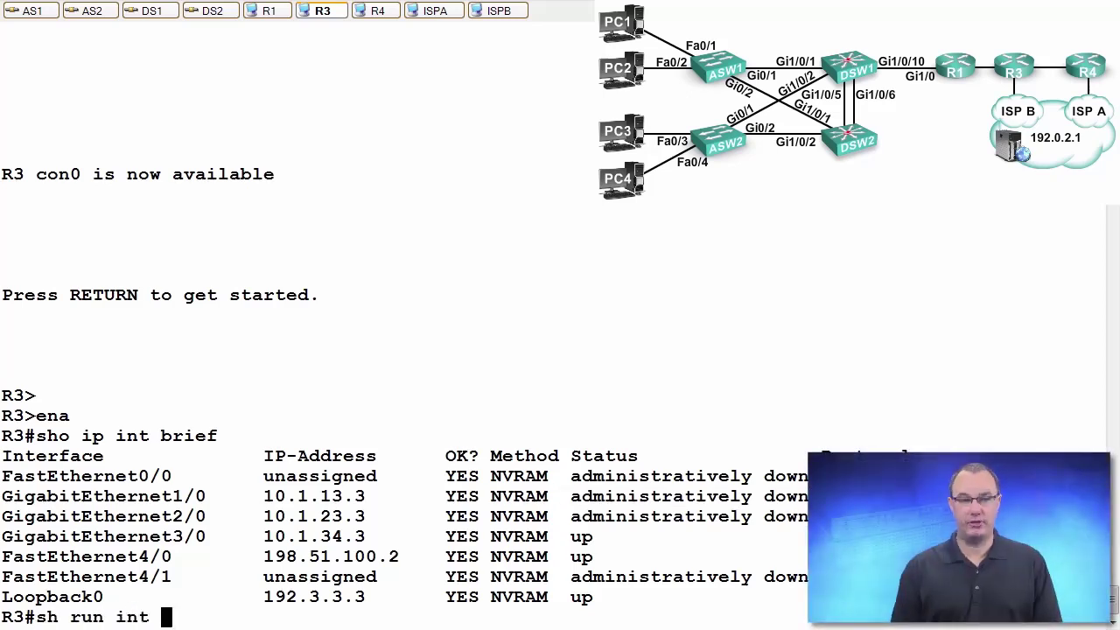
key("Return")
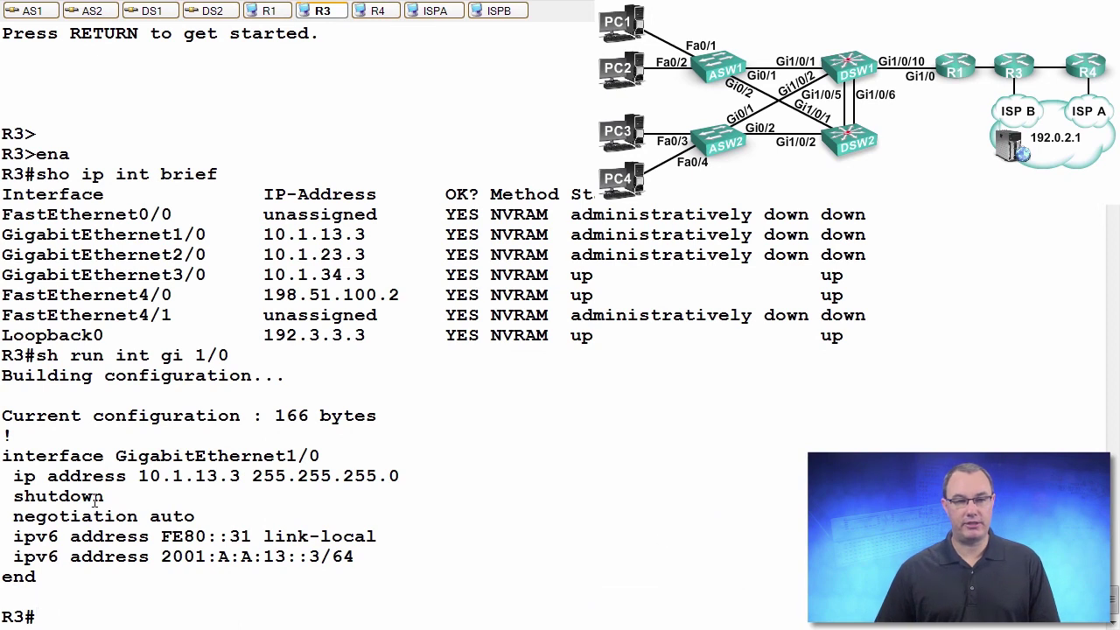
left_click_drag(108, 498, 3, 497)
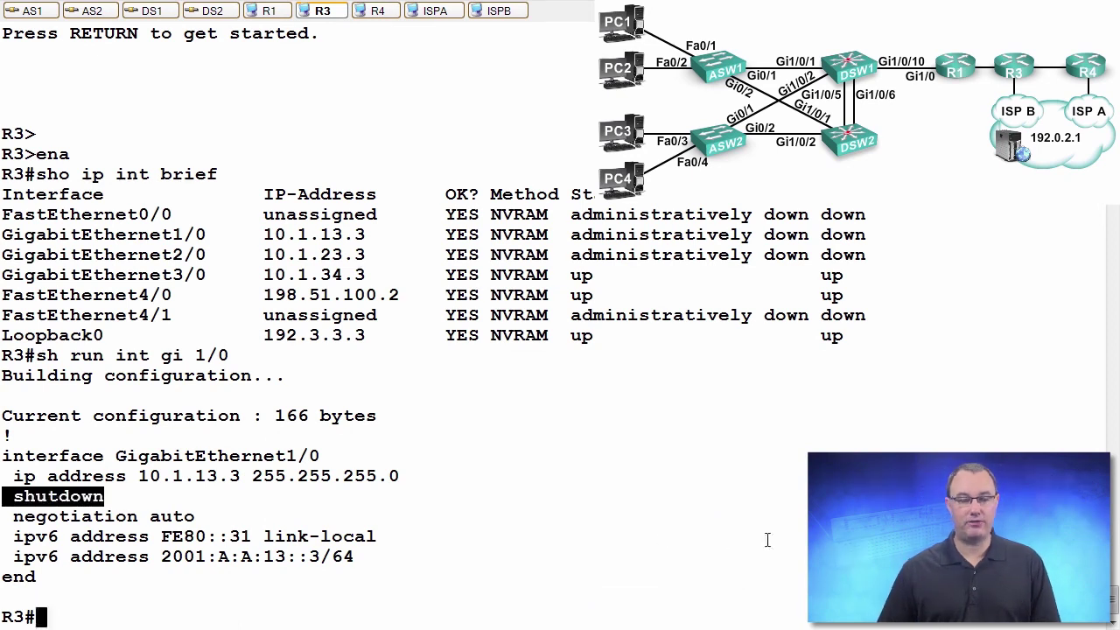
Step: Apply no shutdown to R3's GigabitEthernet1/0; OSPF to 192.1.1.1 reaches FULL
type("conf t")
key("Return")
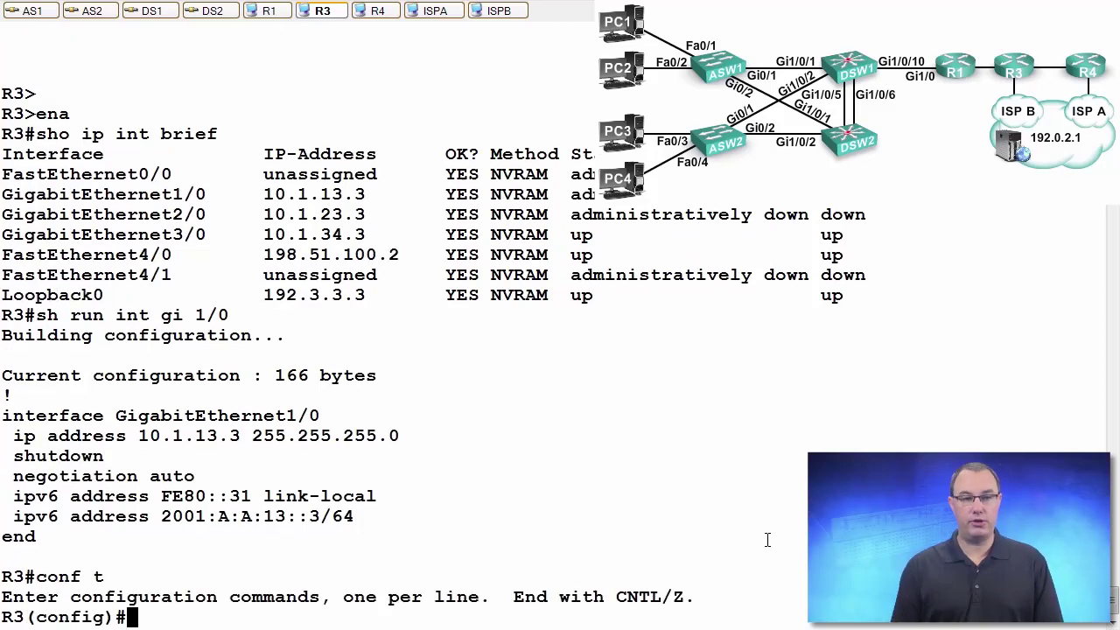
type("int gi 1/0")
key("Return")
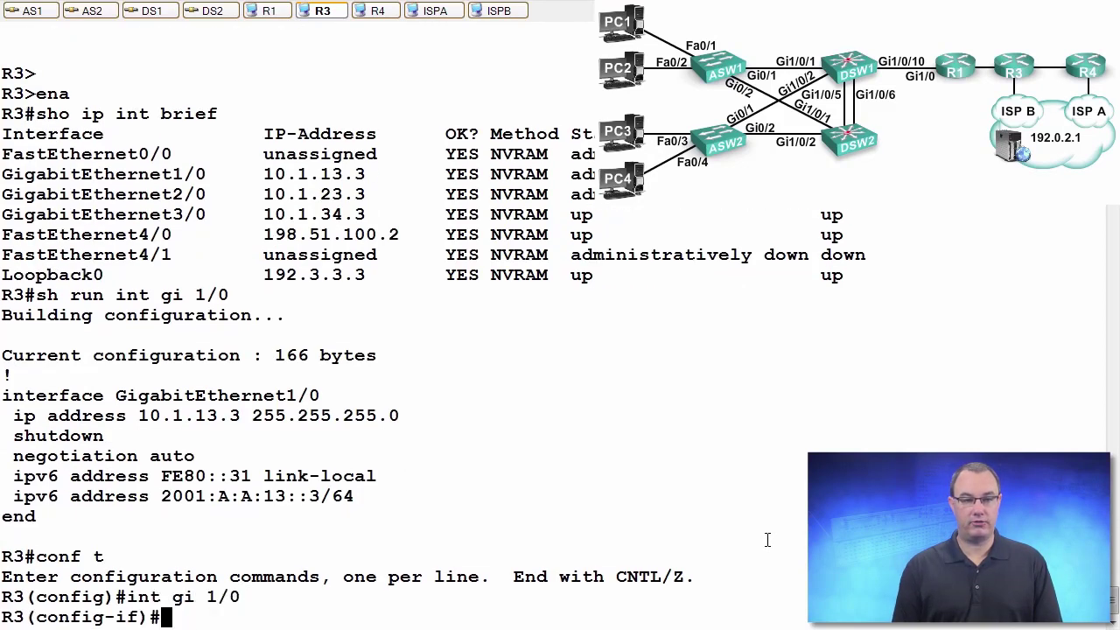
type("no shutdow")
type("n")
key("Return")
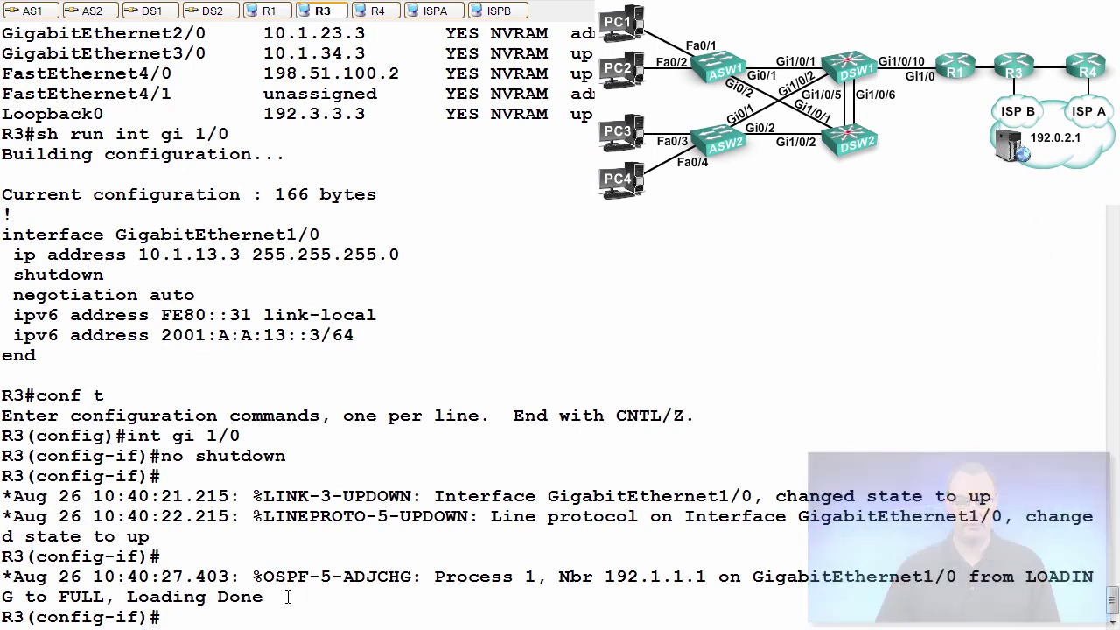
left_click_drag(264, 597, 226, 577)
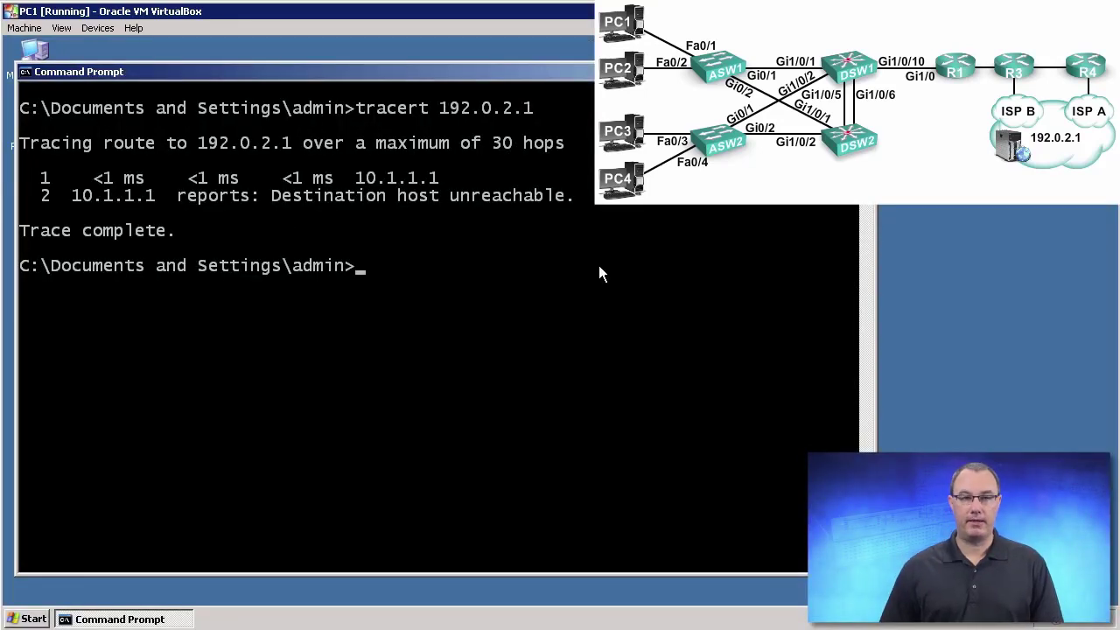
Step: Rerun tracert 192.0.2.1 on PC1, now routing via 10.1.13.3
key("Up")
key("Return")
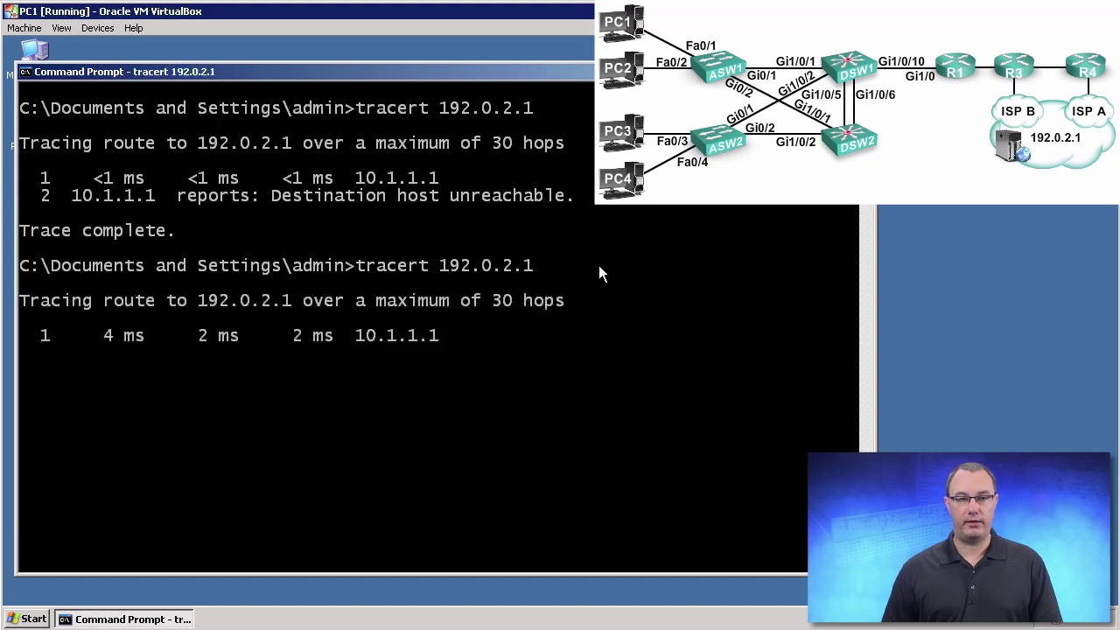